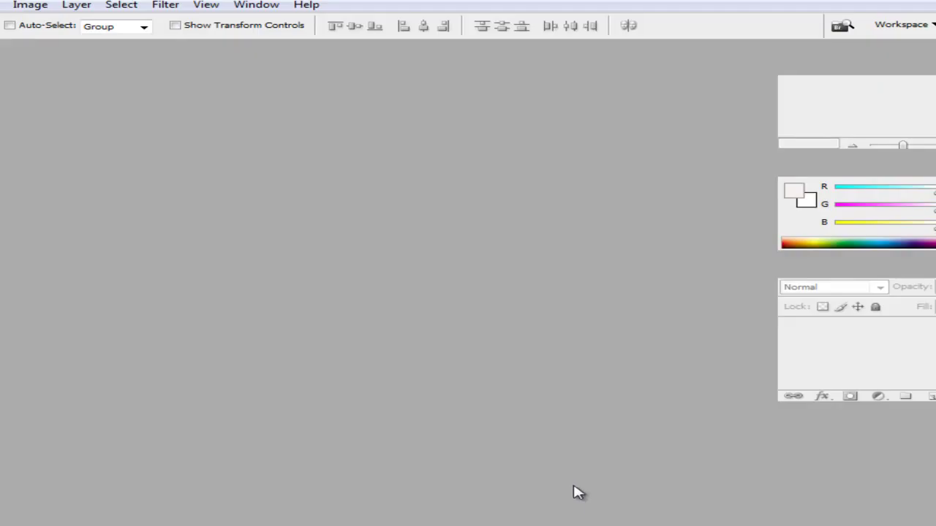
- Open Aviary Stock Photo 3.png, the smiling woman under a blue umbrella, from the Open dialog
key("ctrl+o")
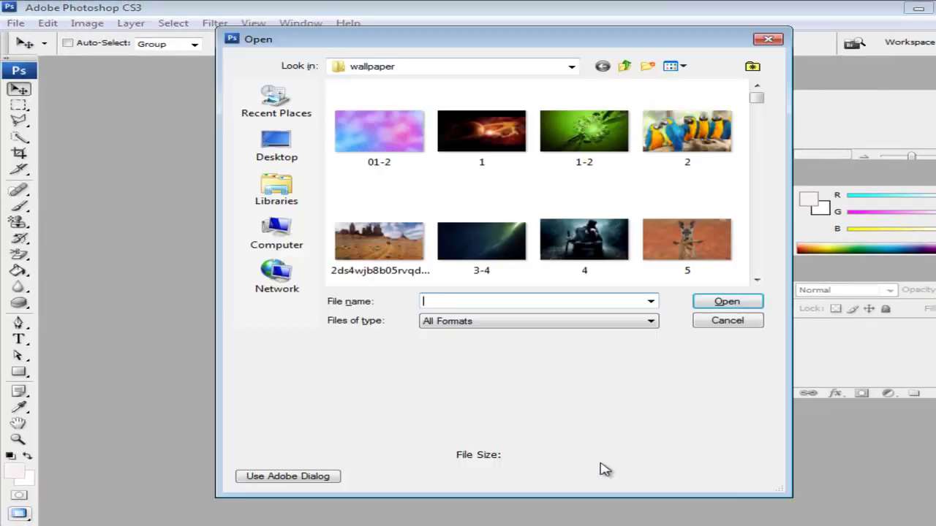
left_click(757, 280)
left_click(757, 280)
left_click(757, 280)
left_click(757, 280)
double_click(757, 280)
left_click(756, 280)
left_click(757, 281)
left_click(756, 282)
left_click(757, 281)
left_click(756, 282)
left_click(757, 282)
left_click(757, 282)
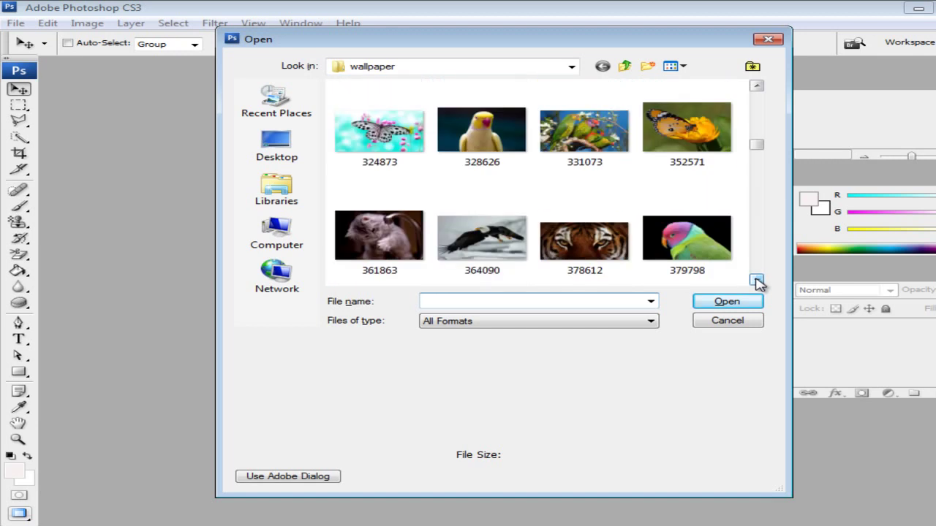
left_click(757, 282)
left_click(757, 281)
left_click(757, 282)
left_click(757, 281)
left_click(757, 282)
left_click(757, 281)
left_click(756, 282)
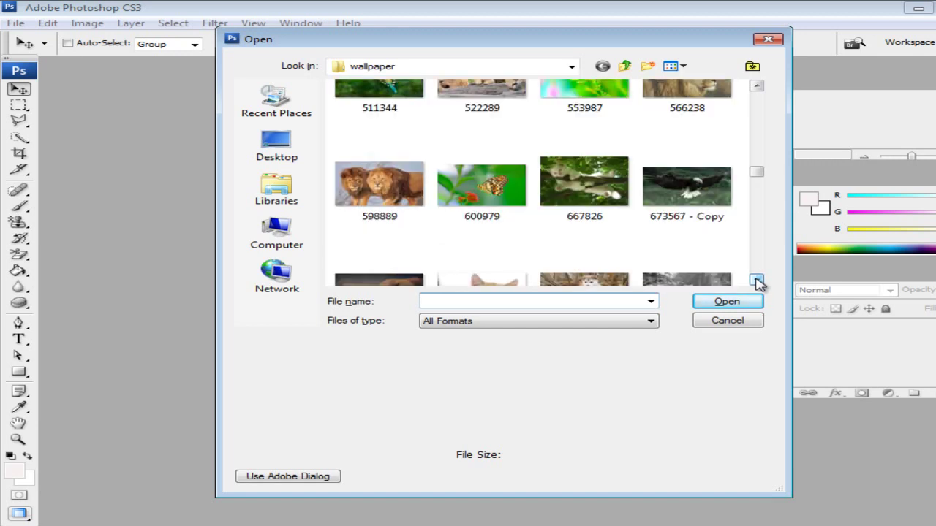
left_click(756, 281)
left_click(757, 281)
left_click(757, 282)
left_click(757, 281)
left_click(757, 282)
left_click(757, 282)
left_click(757, 282)
left_click(757, 282)
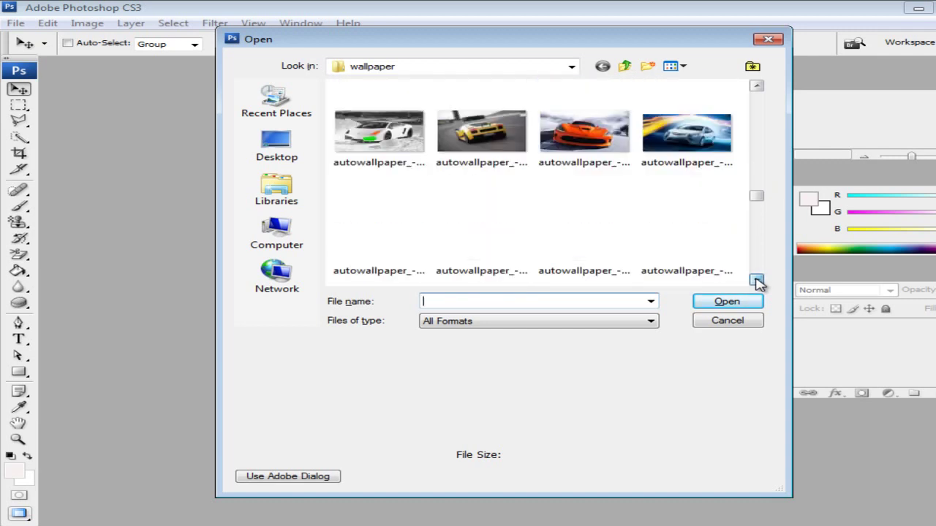
left_click(757, 282)
left_click(757, 281)
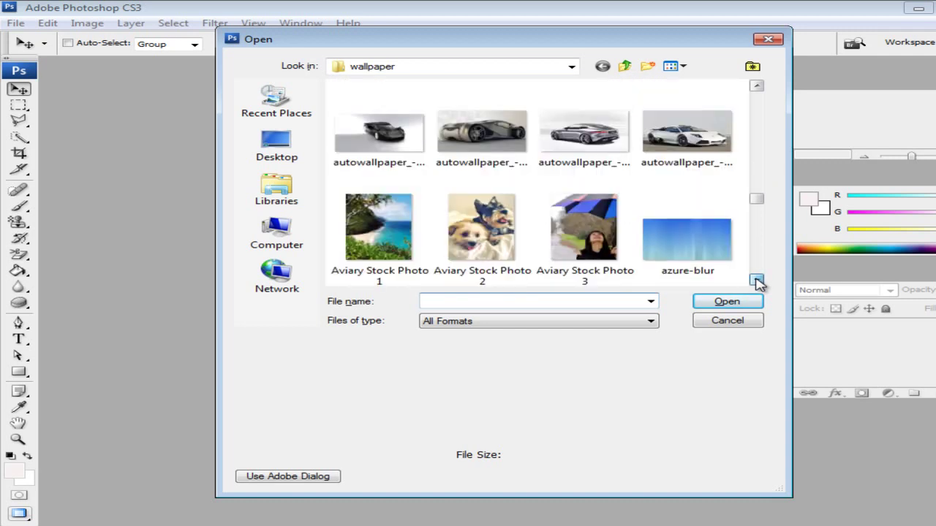
left_click(609, 254)
double_click(609, 254)
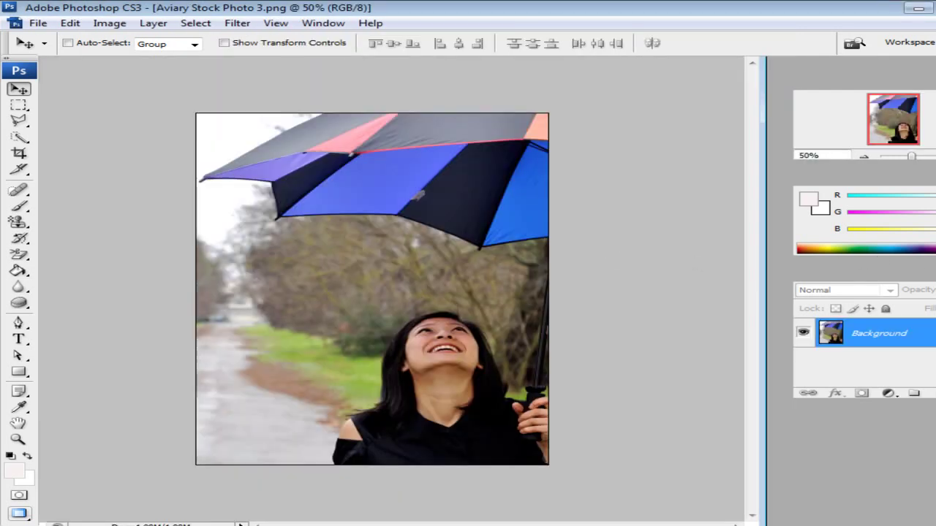
- Float the Layers panel and add an empty Layer 1 above Background
left_click_drag(735, 281, 719, 284)
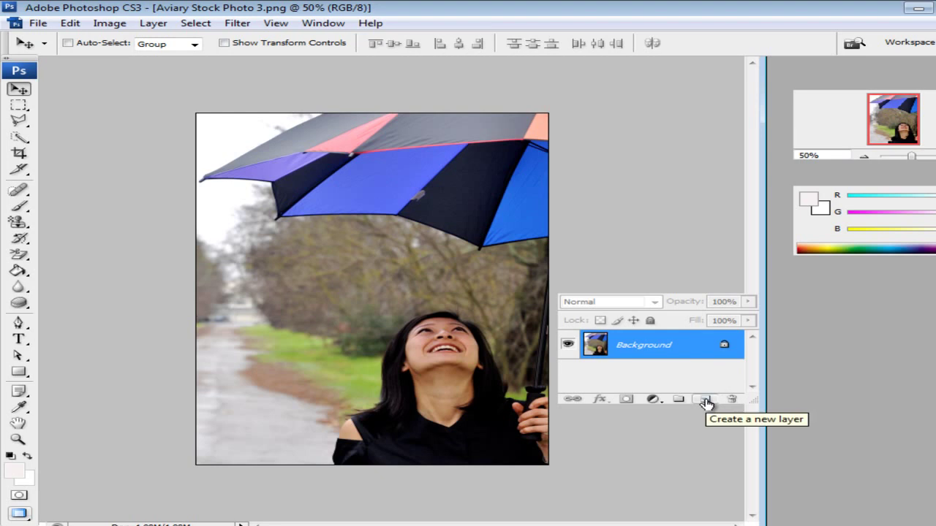
left_click(704, 400)
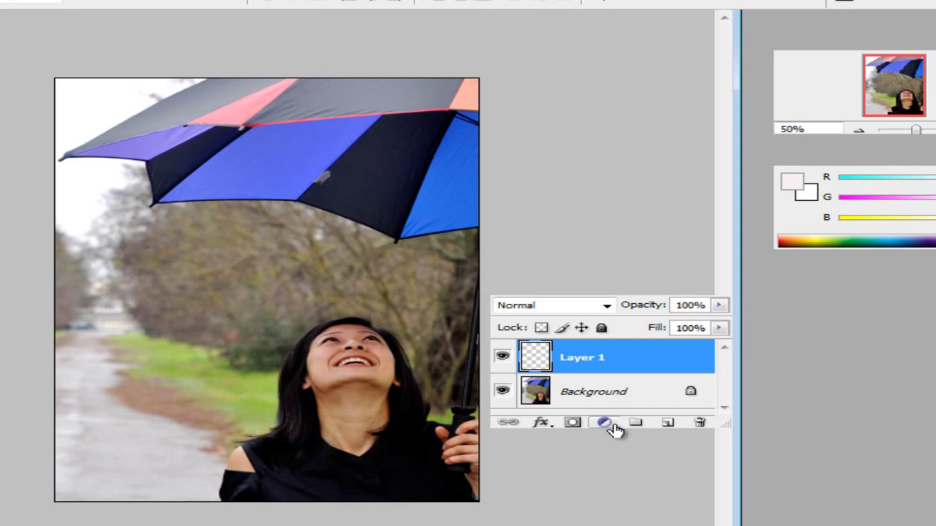
- Add a Hue/Saturation adjustment layer at Hue +10, Saturation +24, Lightness +11, with Colorize left off
left_click(604, 424)
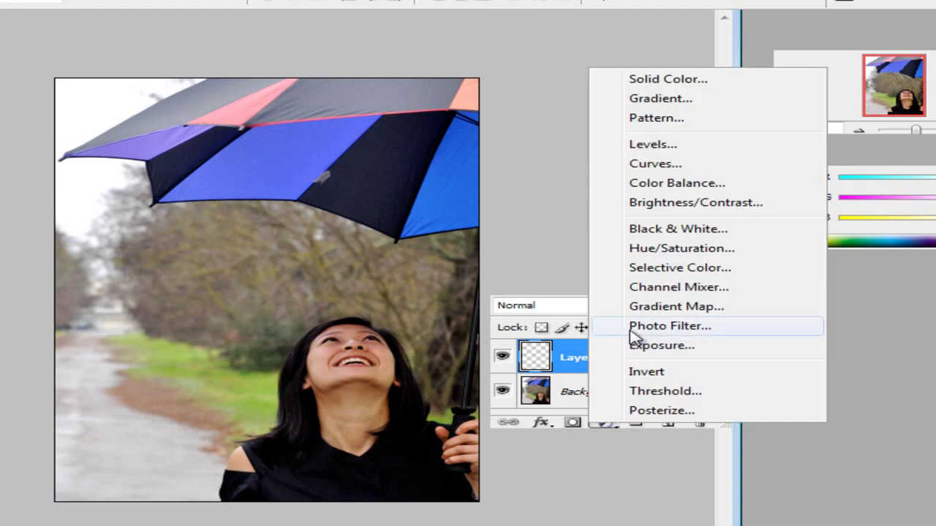
left_click(682, 249)
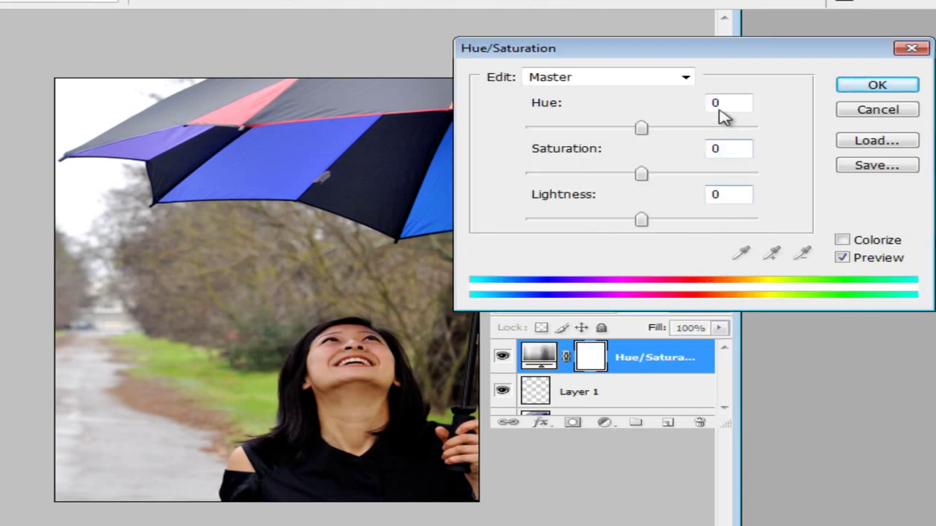
left_click_drag(740, 55, 753, 56)
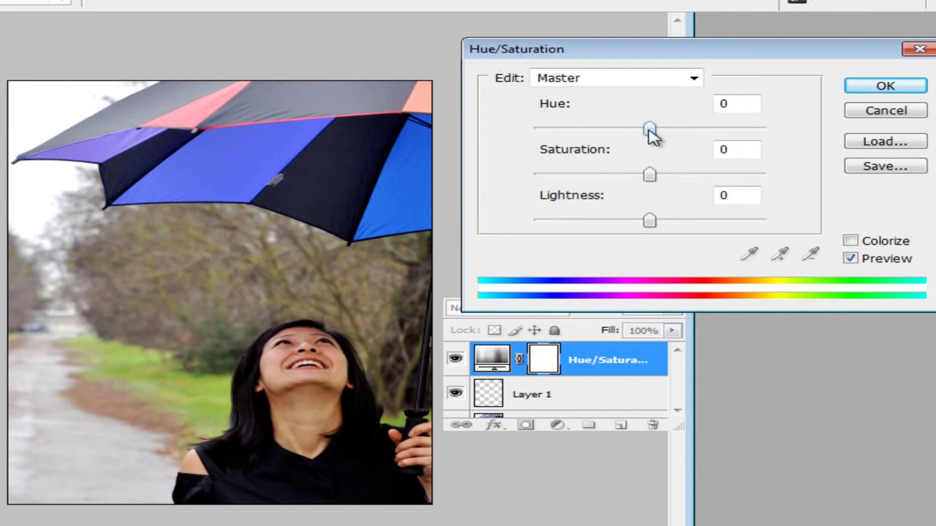
mouse_move(648, 129)
left_mouse_down()
mouse_move(677, 130)
mouse_move(667, 137)
left_mouse_up()
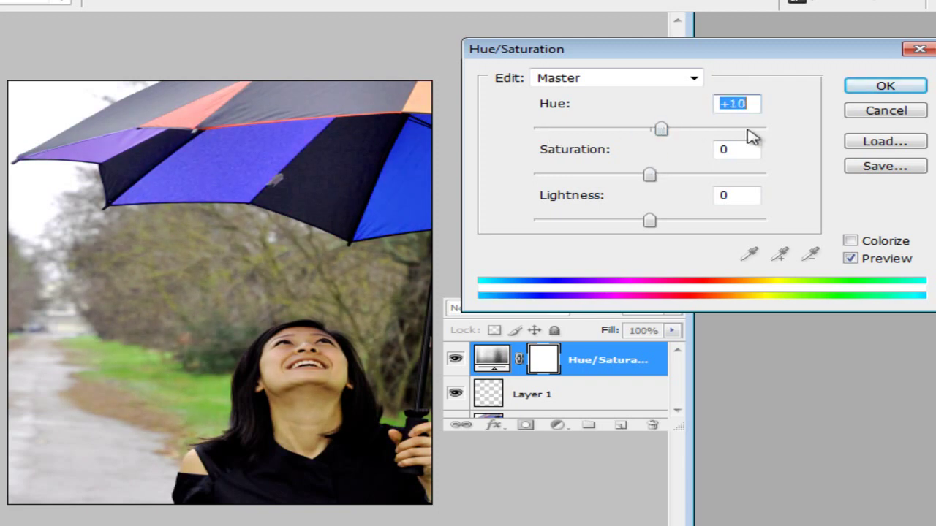
mouse_move(651, 174)
left_mouse_down()
mouse_move(695, 174)
mouse_move(680, 179)
left_mouse_up()
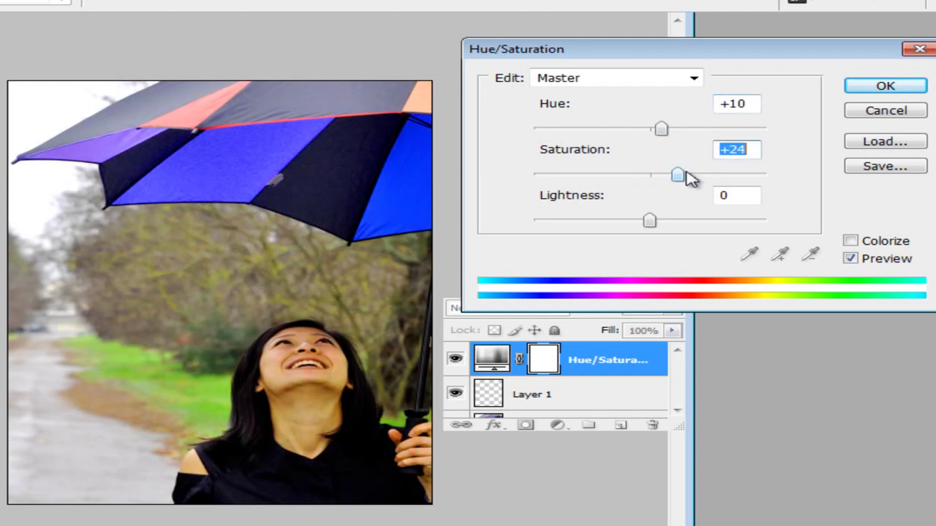
left_click_drag(651, 224, 665, 225)
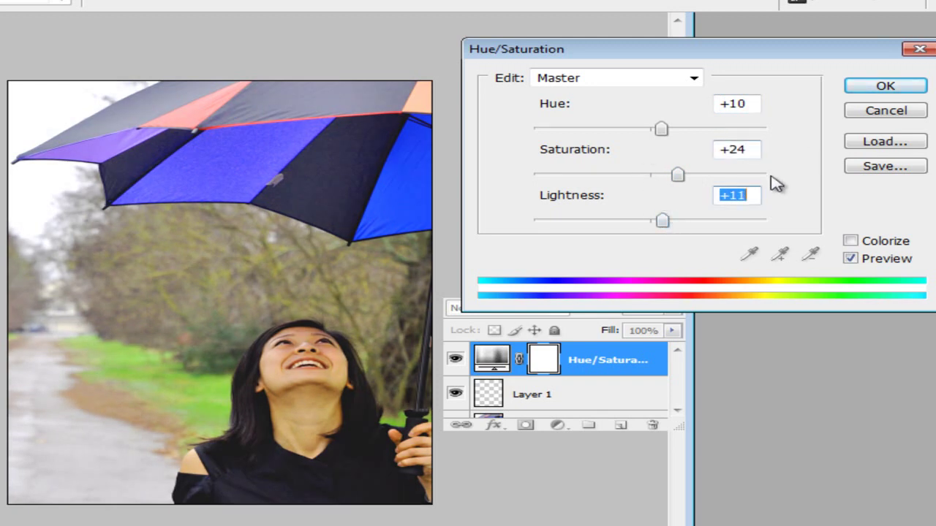
left_click(850, 241)
left_click(851, 241)
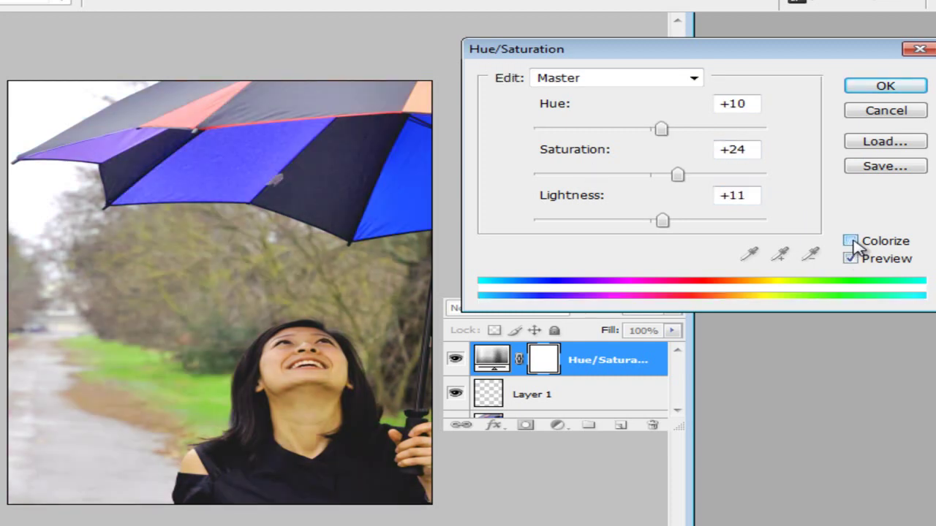
left_click(693, 77)
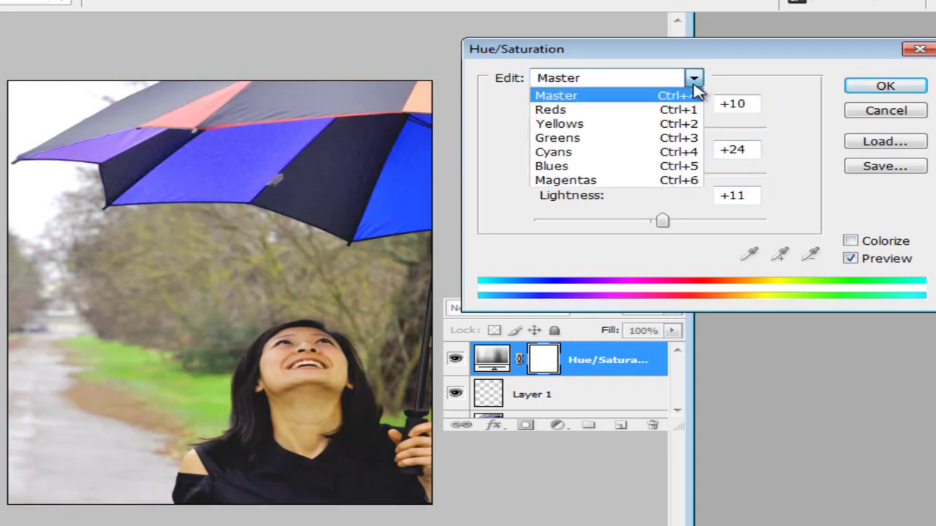
- Limit the adjustment to Cyans and try rough saturation, hue and lightness shifts
left_click(618, 155)
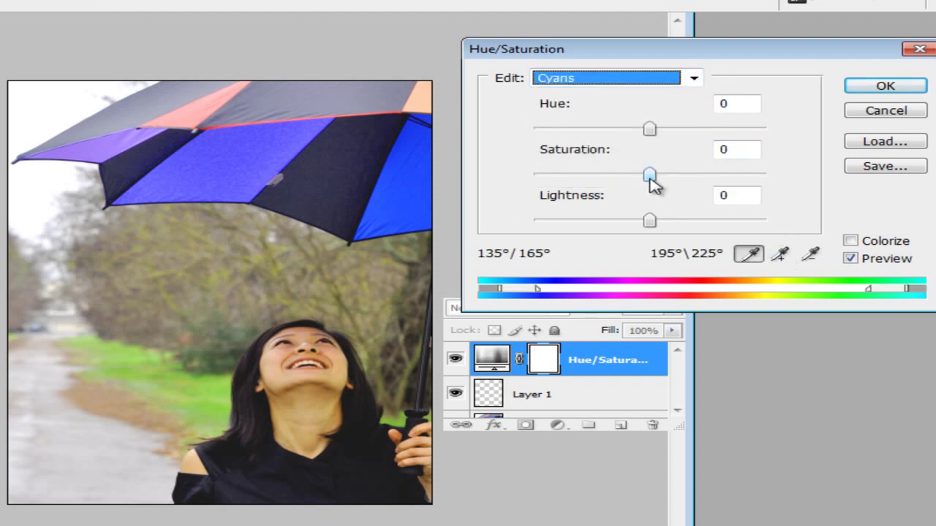
left_click_drag(649, 174, 737, 174)
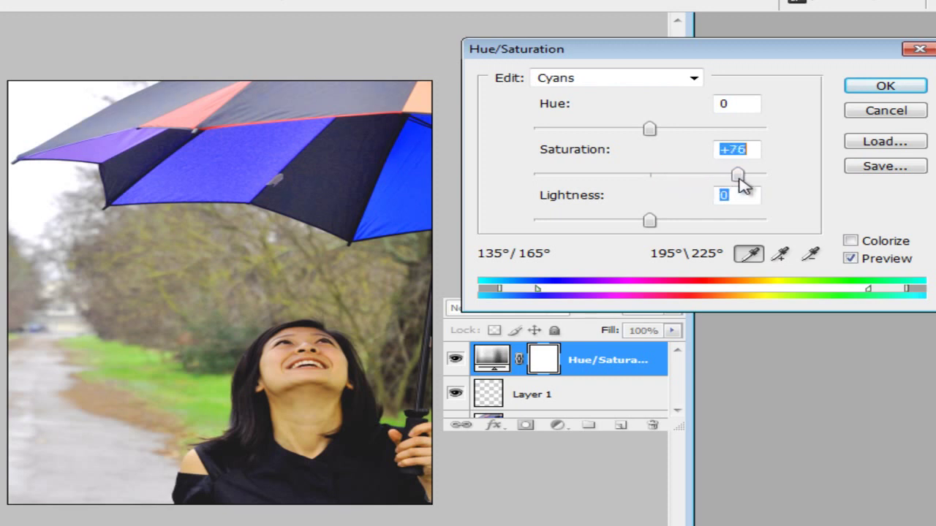
mouse_move(649, 130)
left_mouse_down()
mouse_move(729, 129)
mouse_move(722, 134)
left_mouse_up()
mouse_move(646, 222)
left_mouse_down()
mouse_move(574, 228)
mouse_move(754, 229)
mouse_move(729, 225)
left_mouse_up()
- Refine the cyans to Hue -38, Saturation +76, Lightness -17, widening the range to 45°/165°
left_click(781, 254)
left_click_drag(728, 220, 631, 224)
mouse_move(735, 181)
left_mouse_down()
mouse_move(647, 185)
mouse_move(700, 185)
left_mouse_up()
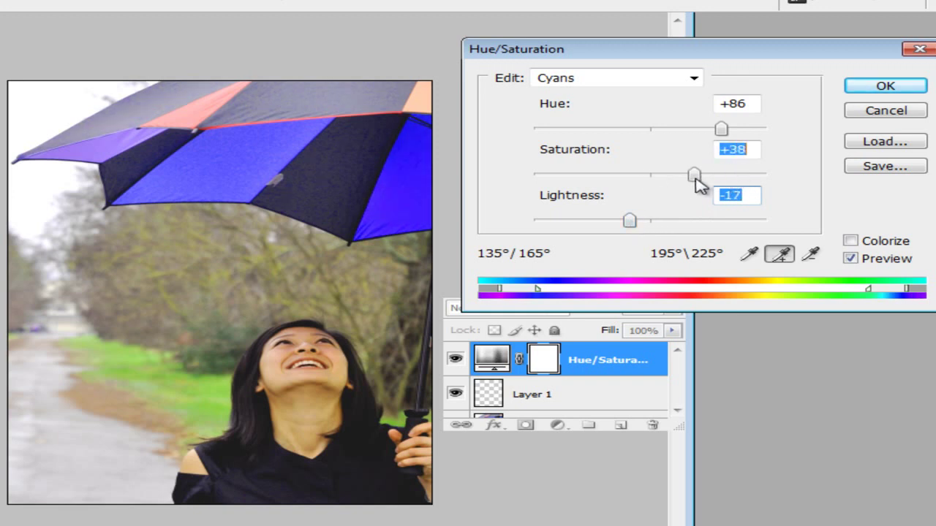
left_click_drag(722, 130, 609, 136)
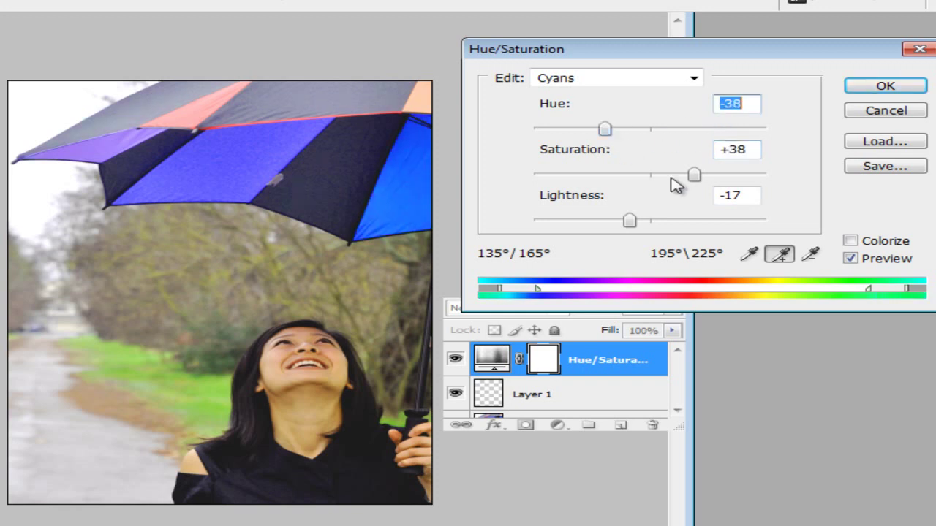
left_click_drag(871, 293, 761, 293)
left_click(811, 254)
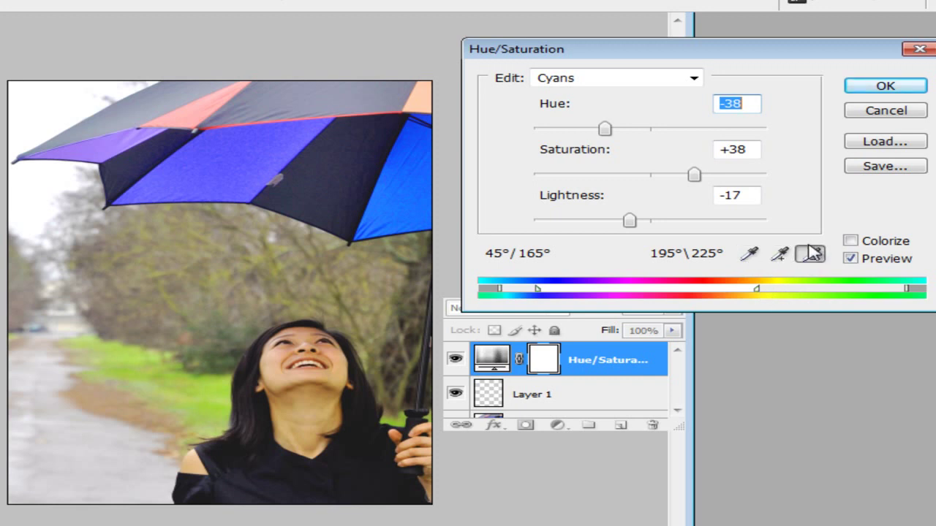
left_click_drag(693, 178, 740, 176)
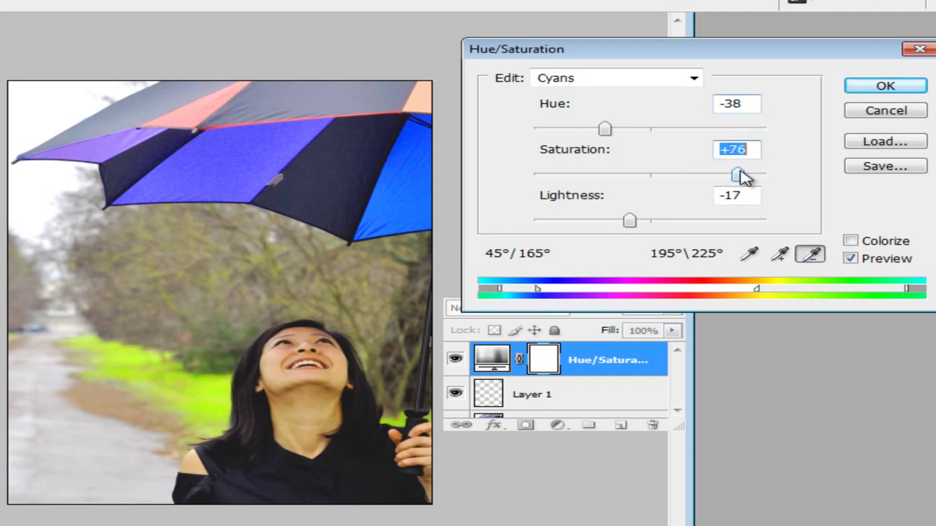
left_click(691, 79)
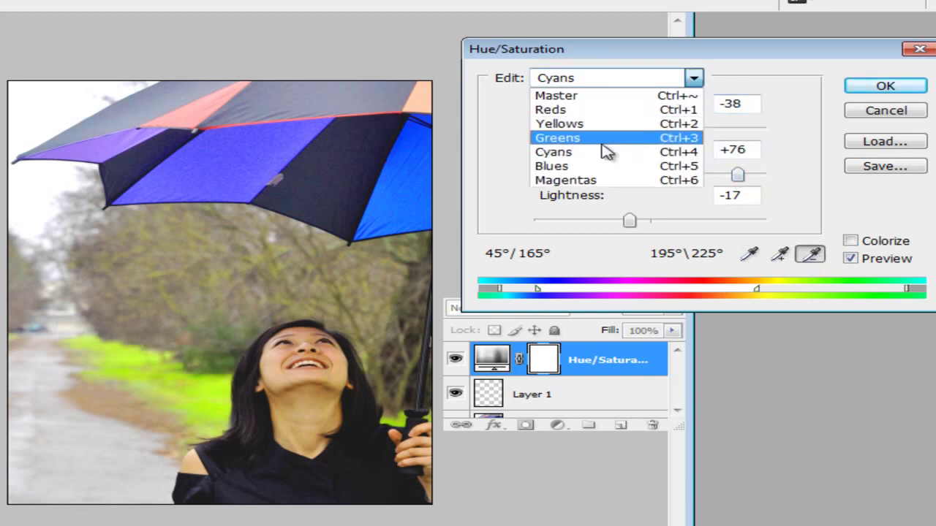
- Switch to the Blues range and try initial saturation, hue and lightness shifts on the umbrella
left_click(567, 166)
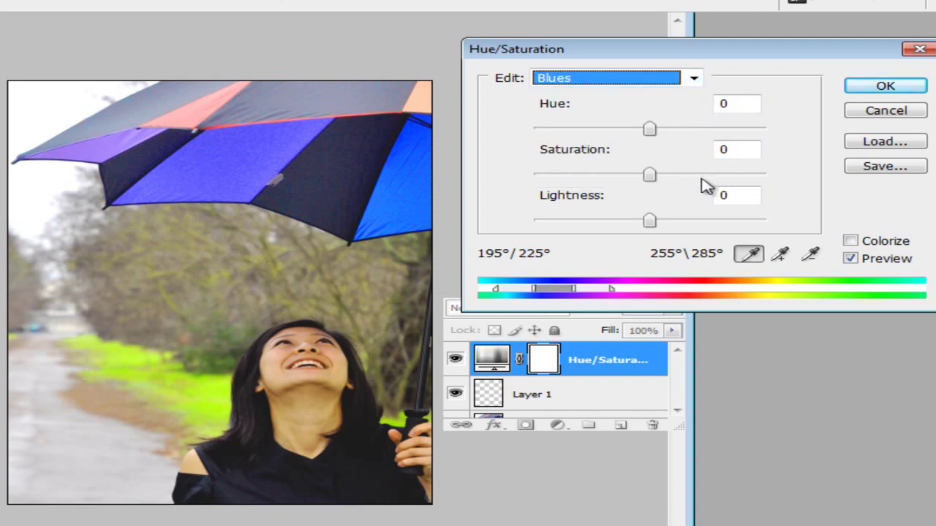
mouse_move(649, 179)
left_mouse_down()
mouse_move(747, 178)
mouse_move(721, 176)
left_mouse_up()
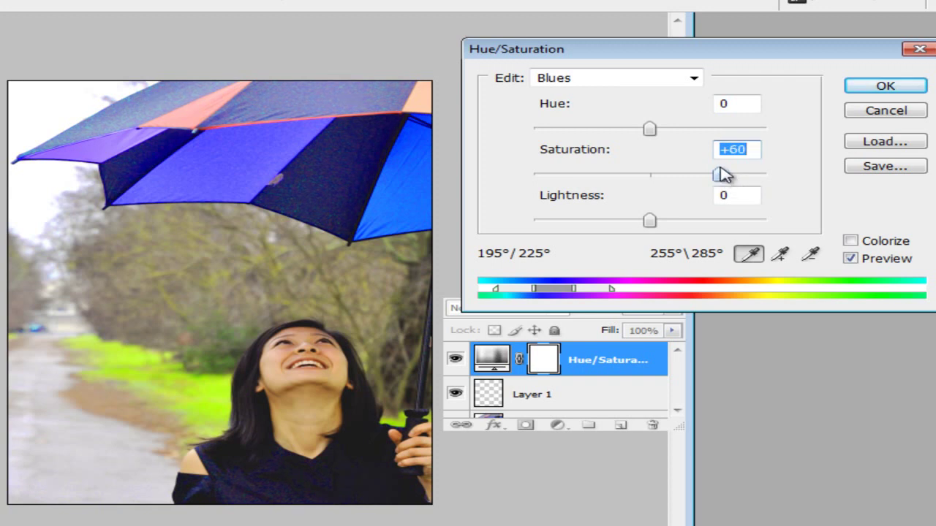
mouse_move(649, 129)
left_mouse_down()
mouse_move(679, 129)
mouse_move(638, 130)
left_mouse_up()
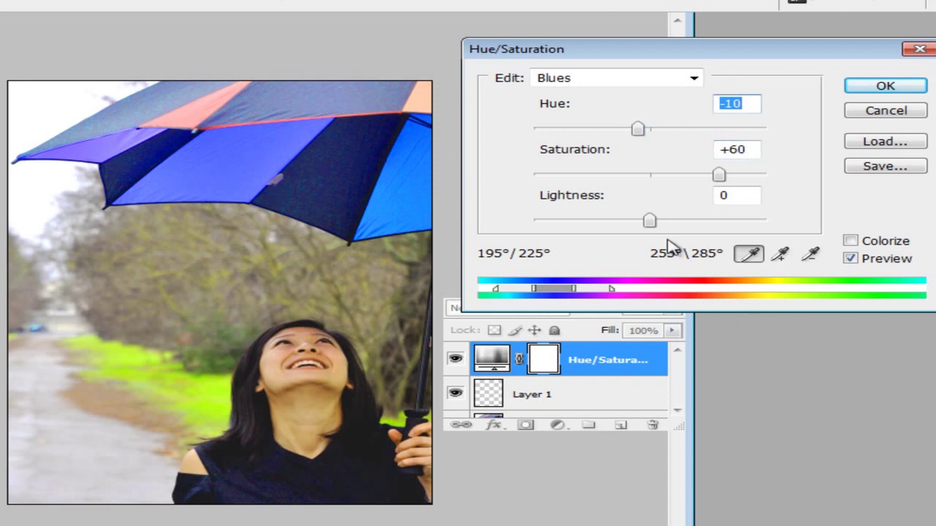
mouse_move(650, 224)
left_mouse_down()
mouse_move(612, 224)
mouse_move(697, 229)
left_mouse_up()
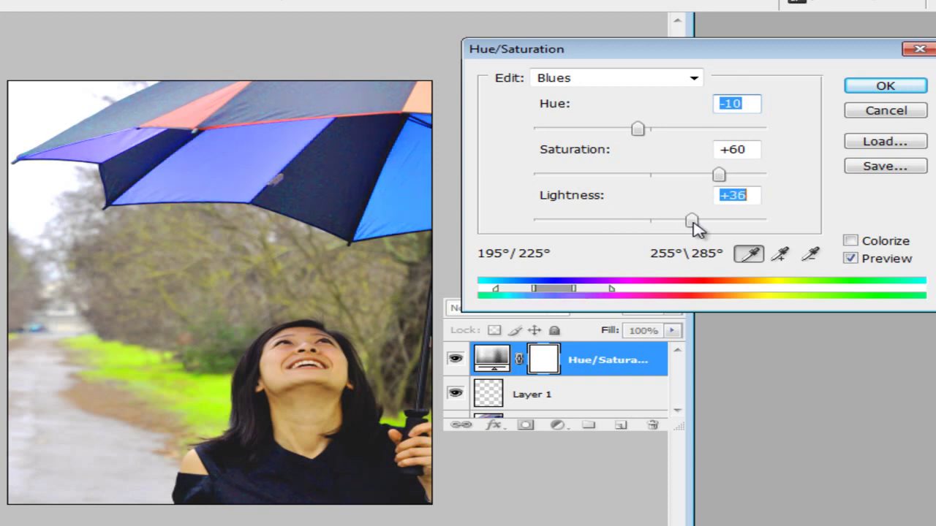
left_click(783, 253)
left_click_drag(692, 223, 654, 227)
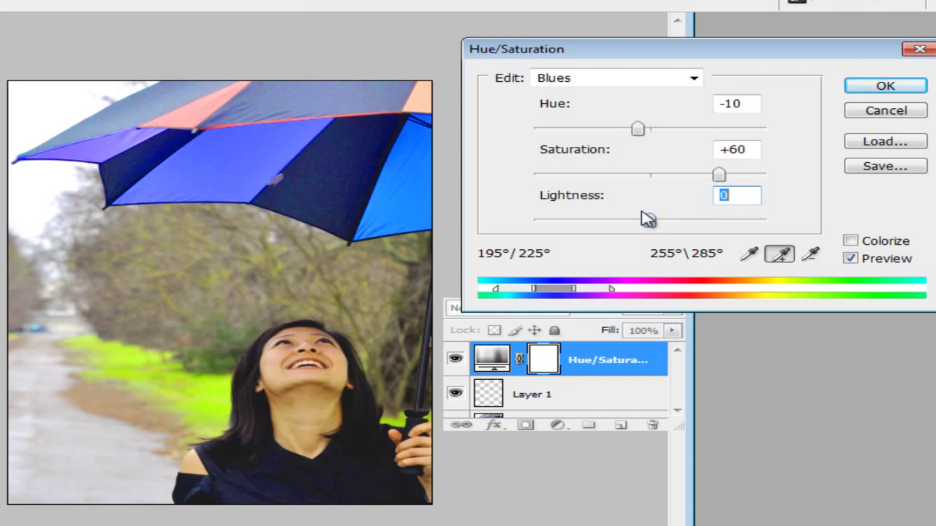
- Settle the blues at Hue +37, Saturation -24, Lightness +43, adjusting the range handles
left_click_drag(719, 176, 754, 175)
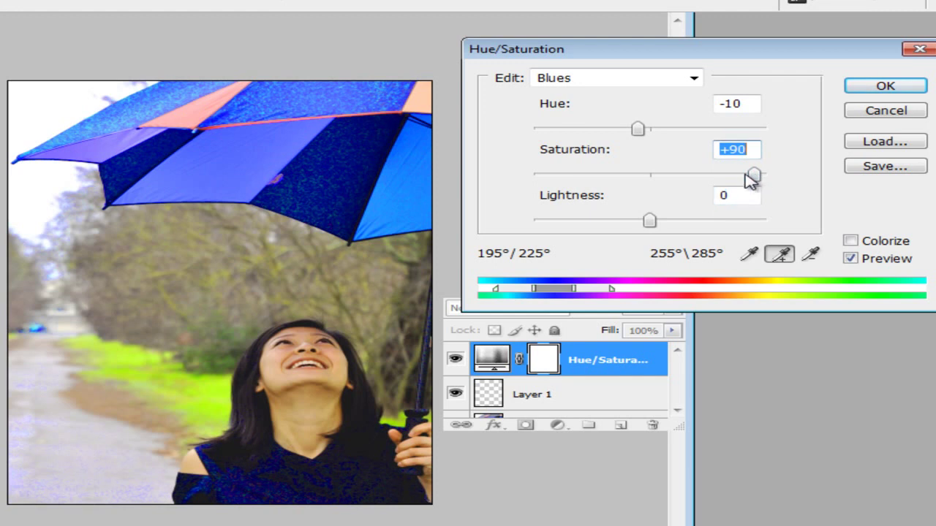
left_click_drag(747, 175, 622, 176)
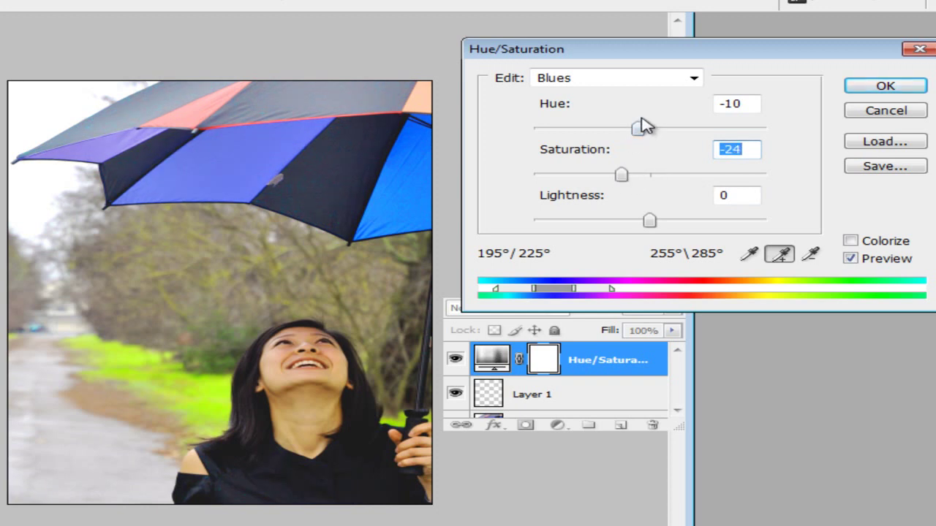
mouse_move(639, 129)
left_mouse_down()
mouse_move(754, 130)
mouse_move(694, 130)
left_mouse_up()
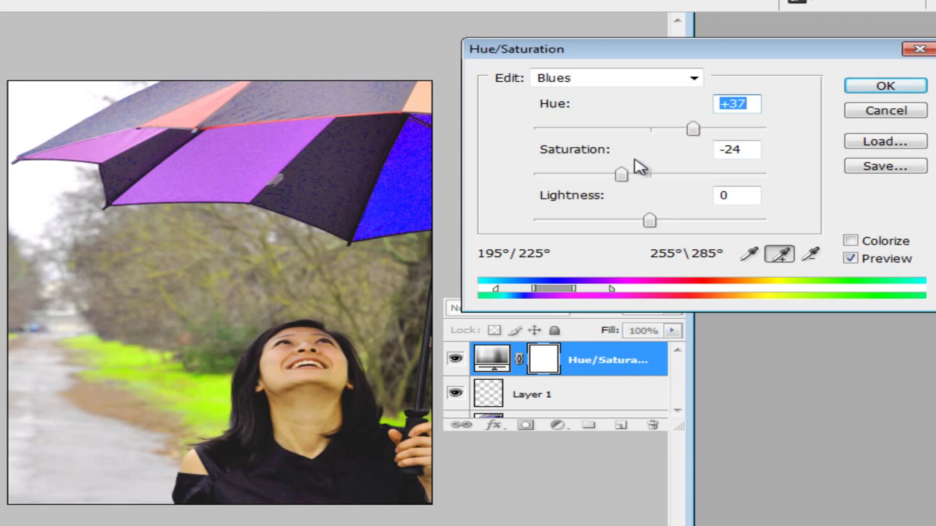
left_click_drag(611, 289, 548, 295)
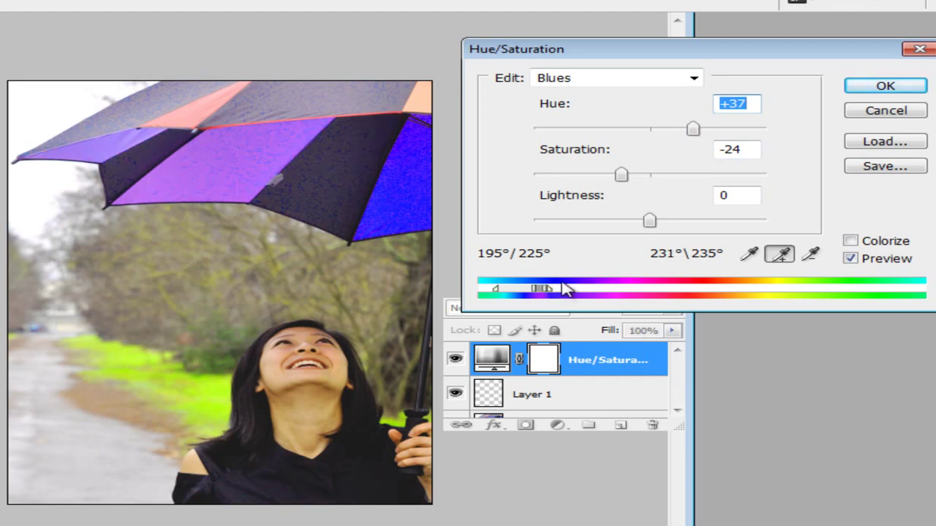
left_click_drag(549, 293, 886, 292)
mouse_move(650, 221)
left_mouse_down()
mouse_move(713, 225)
mouse_move(699, 221)
left_mouse_up()
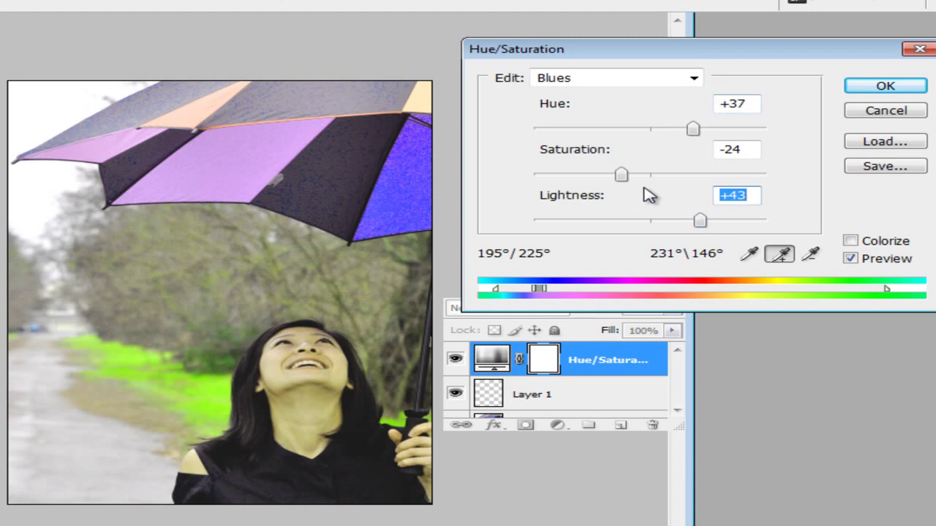
left_click(691, 80)
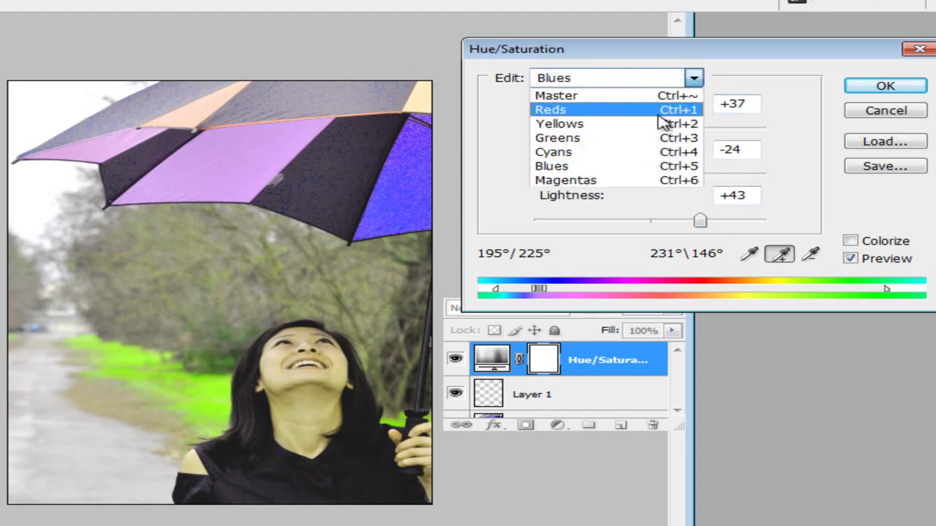
- Switch to the Yellows range and trial lightness and saturation changes
left_click(633, 142)
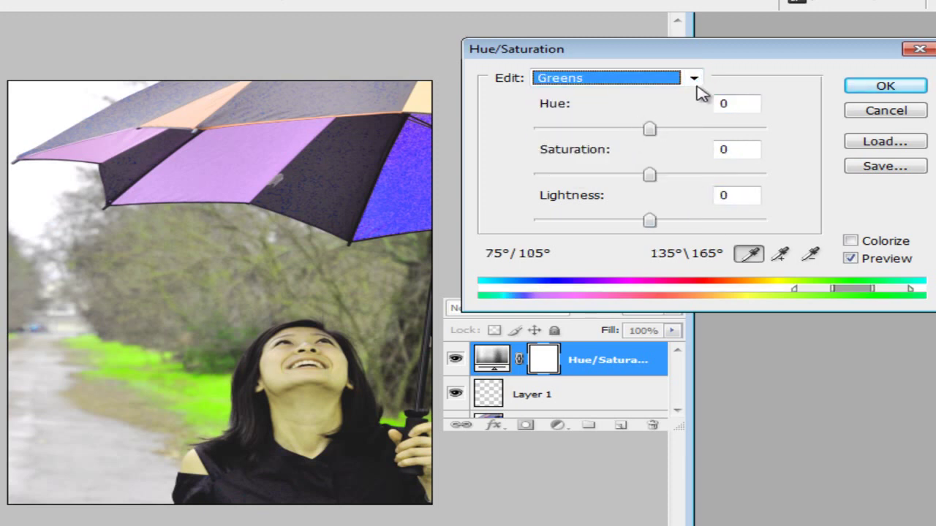
left_click(694, 79)
left_click(664, 123)
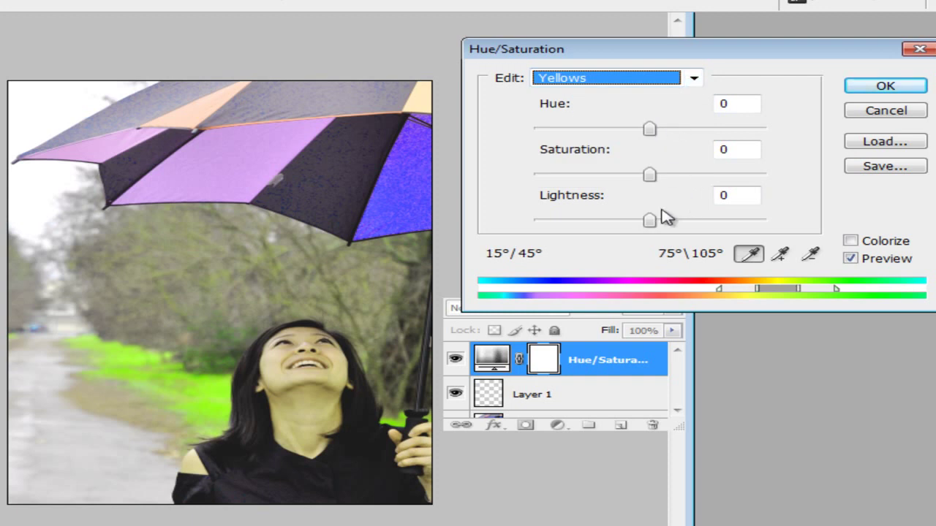
left_click_drag(650, 221, 694, 221)
mouse_move(726, 228)
left_mouse_down()
mouse_move(629, 230)
mouse_move(648, 230)
left_mouse_up()
mouse_move(650, 176)
left_mouse_down()
mouse_move(721, 186)
mouse_move(646, 192)
left_mouse_up()
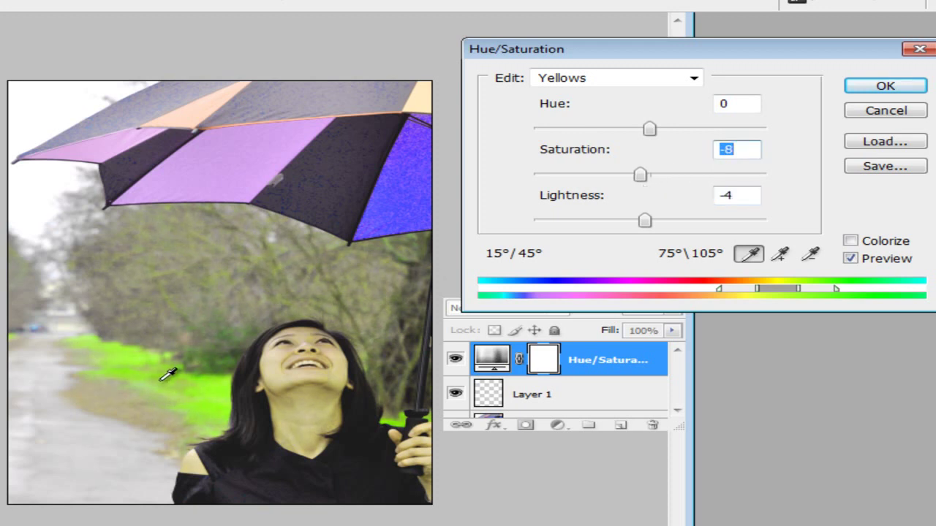
- Set the yellows to Hue +51, Saturation -22, Lightness -29 so the grass turns vivid green
left_click_drag(650, 130, 617, 135)
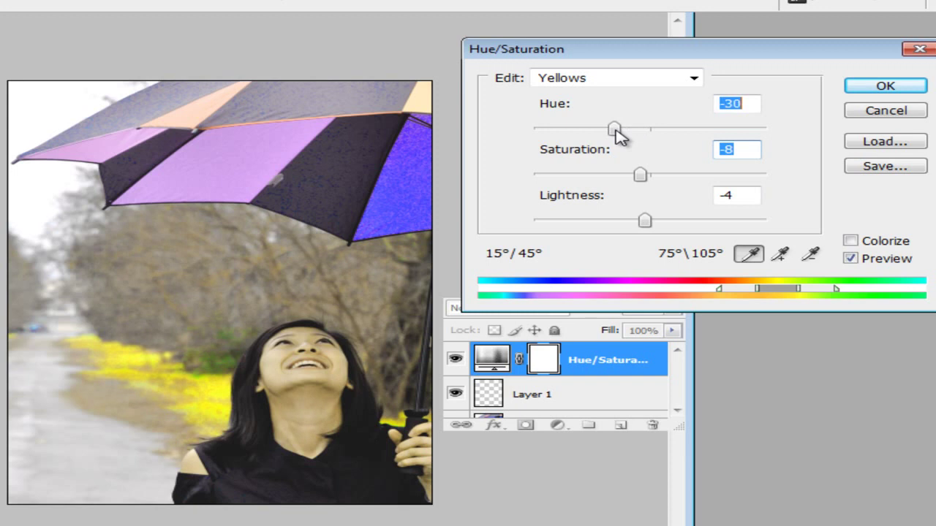
mouse_move(616, 132)
left_mouse_down()
mouse_move(732, 134)
mouse_move(707, 136)
left_mouse_up()
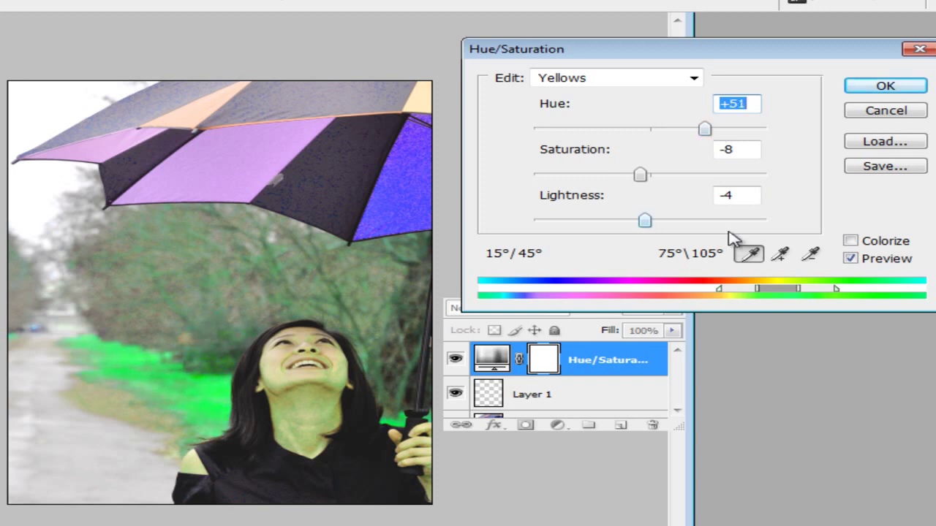
left_click(781, 254)
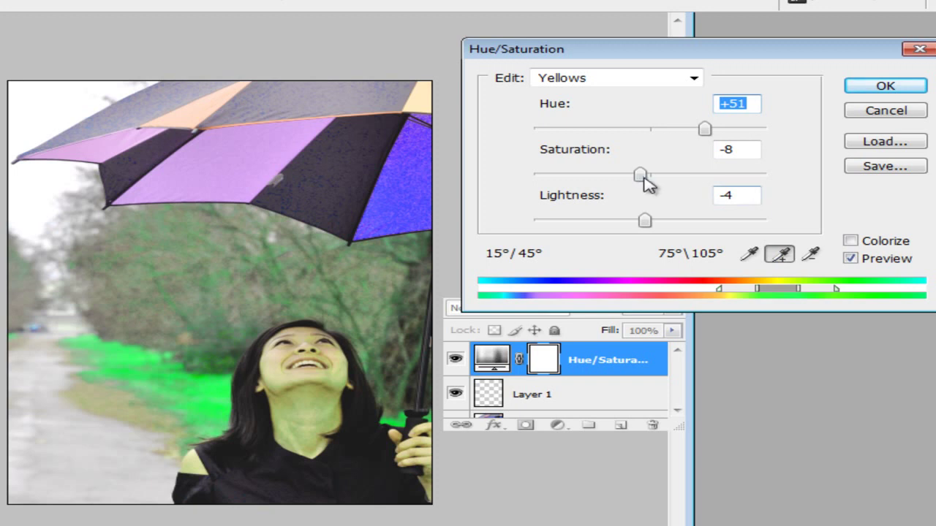
mouse_move(642, 176)
left_mouse_down()
mouse_move(674, 176)
mouse_move(624, 191)
left_mouse_up()
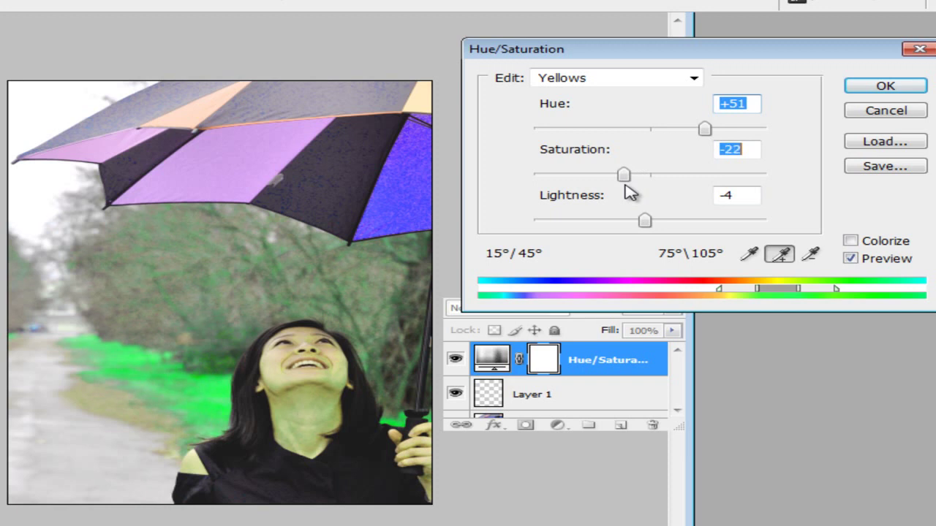
left_click_drag(643, 222, 618, 226)
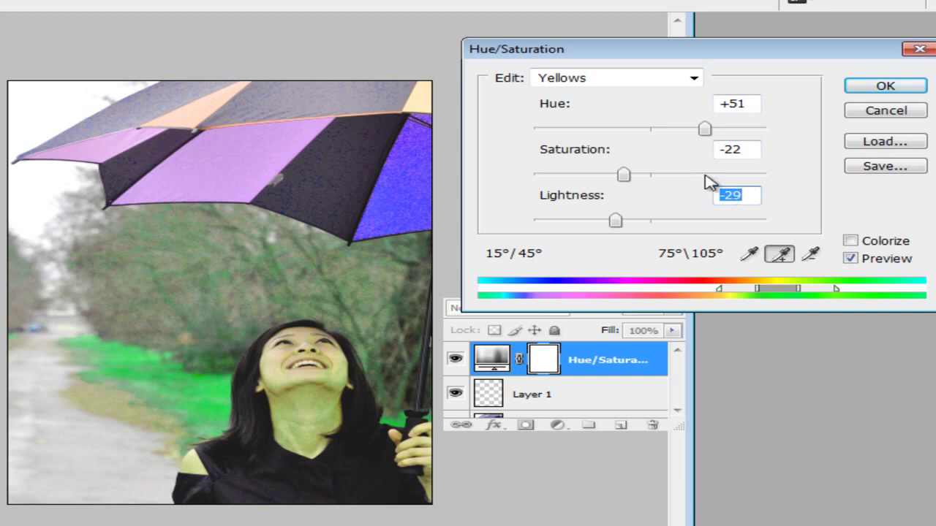
left_click(894, 88)
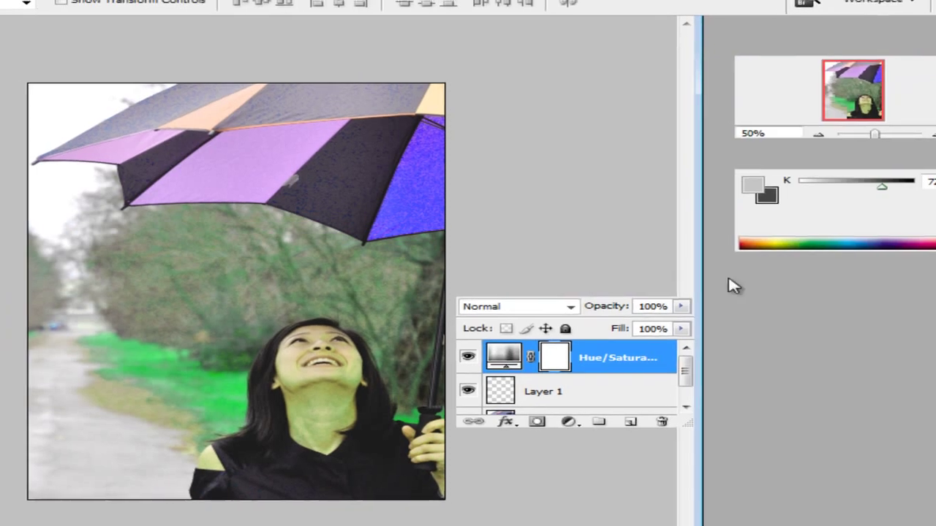